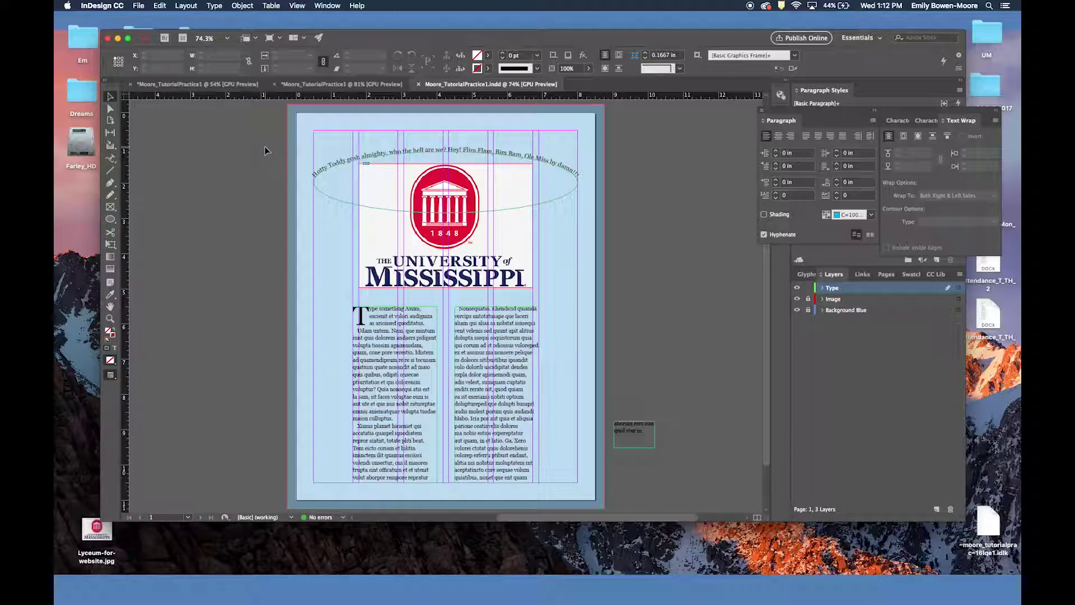
Step: Package the document into a folder on the Desktop with fonts, linked graphics, IDML and a High Quality Print PDF
left_click(137, 6)
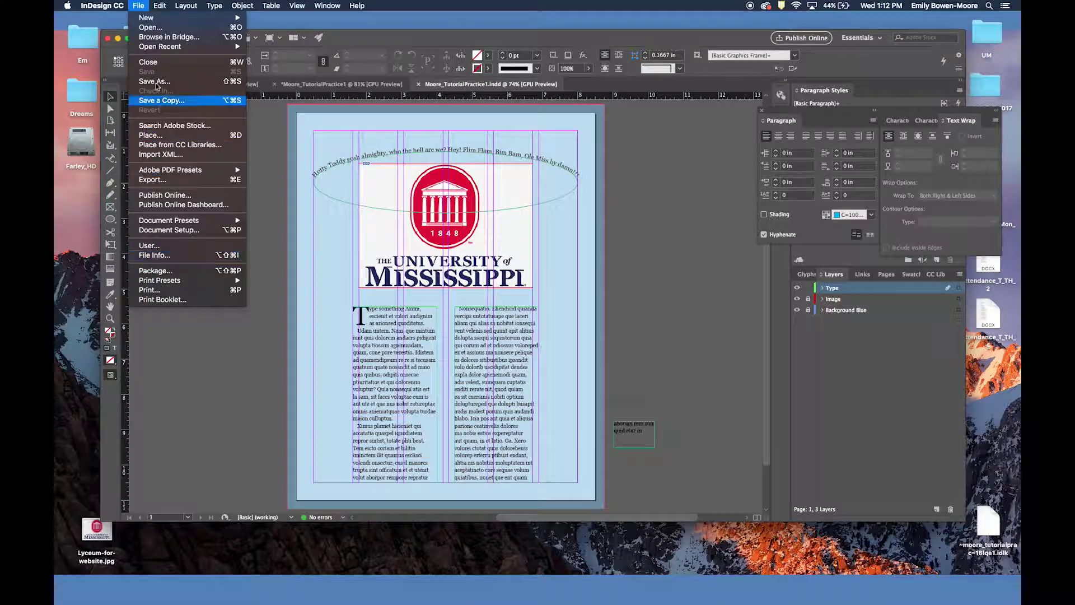
left_click(158, 271)
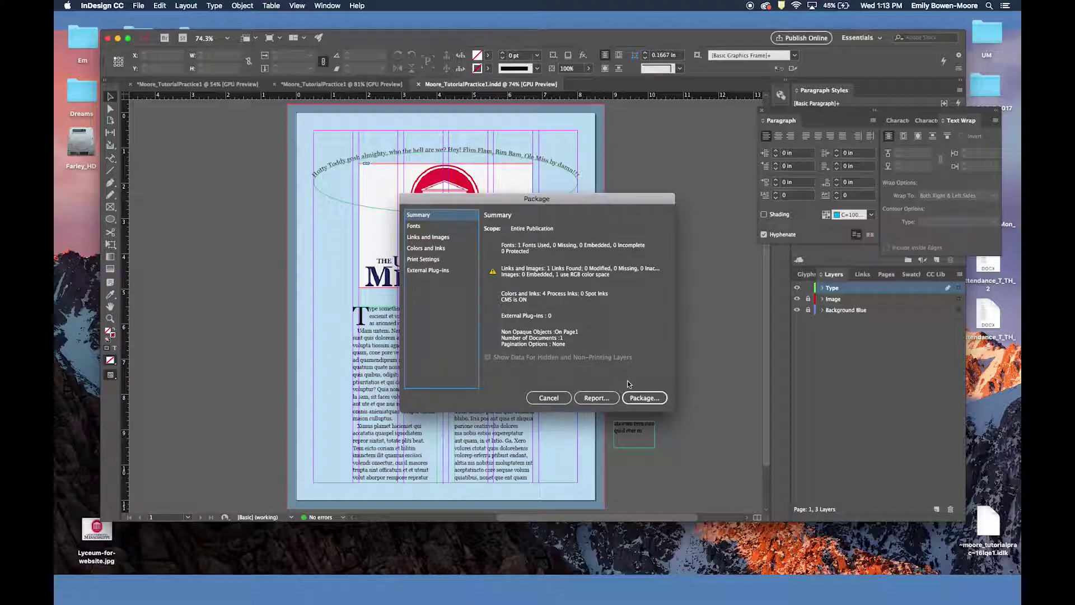
left_click(639, 400)
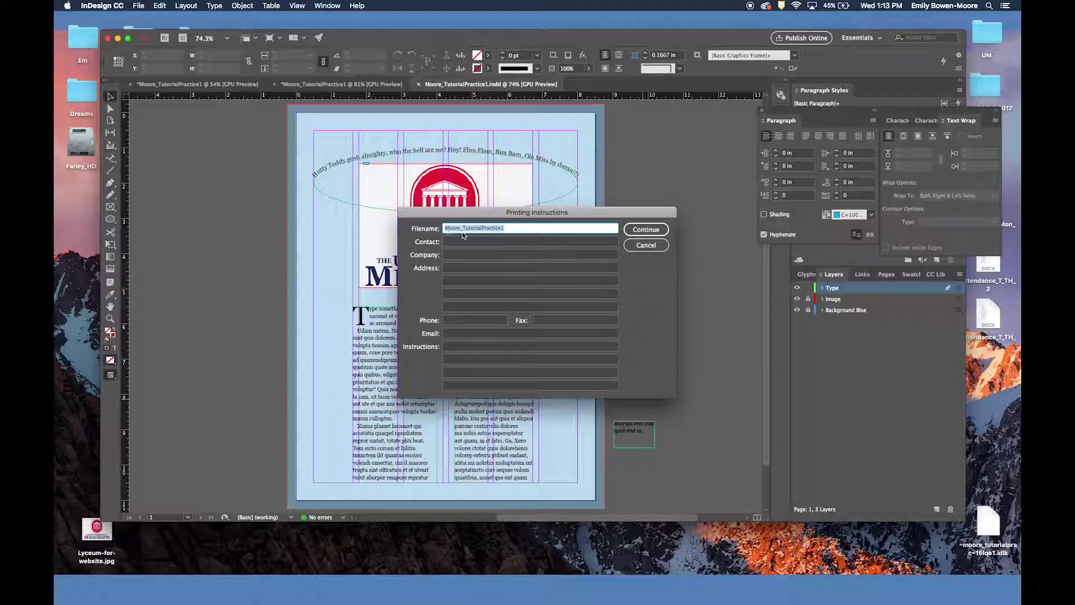
left_click(645, 233)
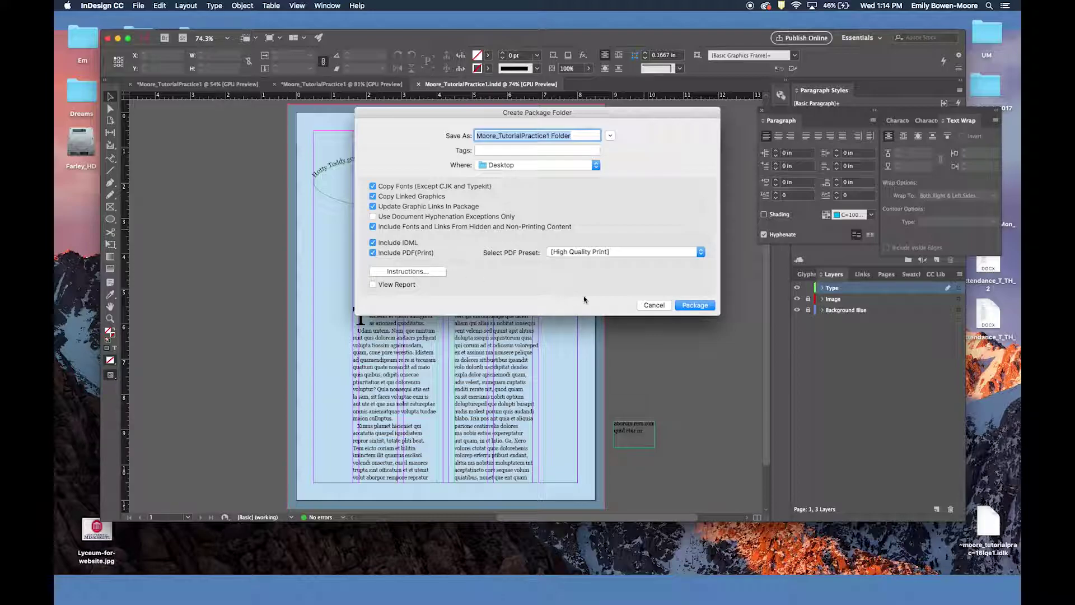
left_click(695, 305)
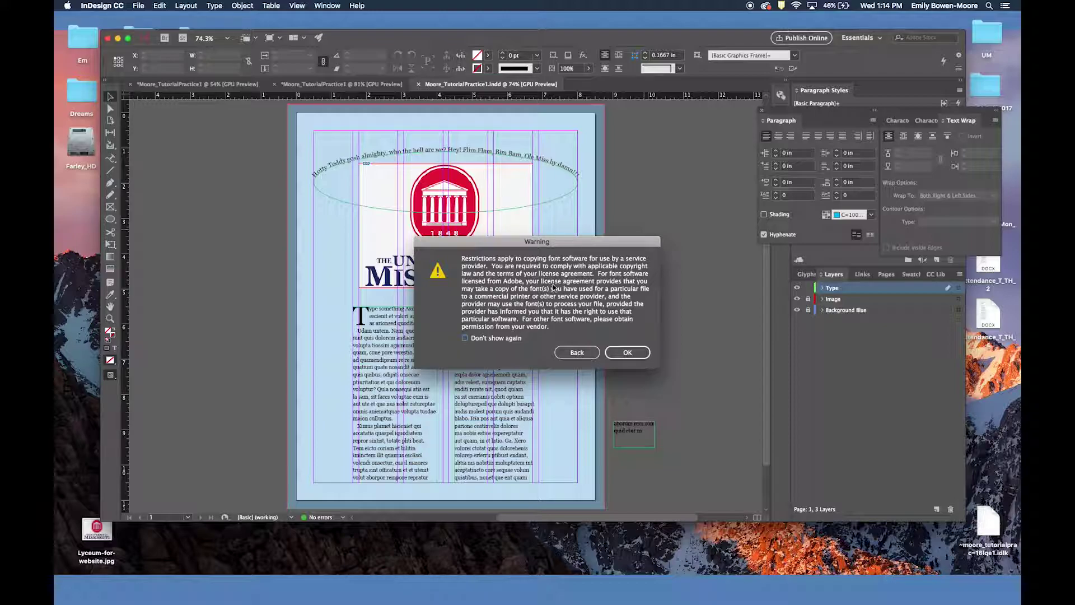
left_click(635, 351)
left_click(628, 352)
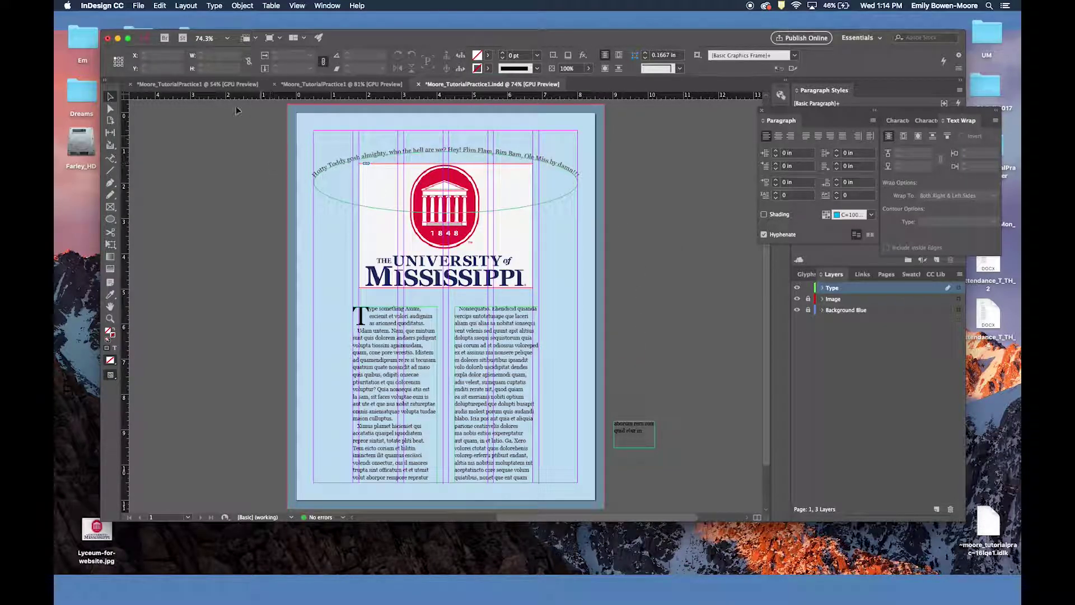
Step: Minimize the document window, switch to Finder and move the packaged folder to an open area of the desktop
left_click(118, 38)
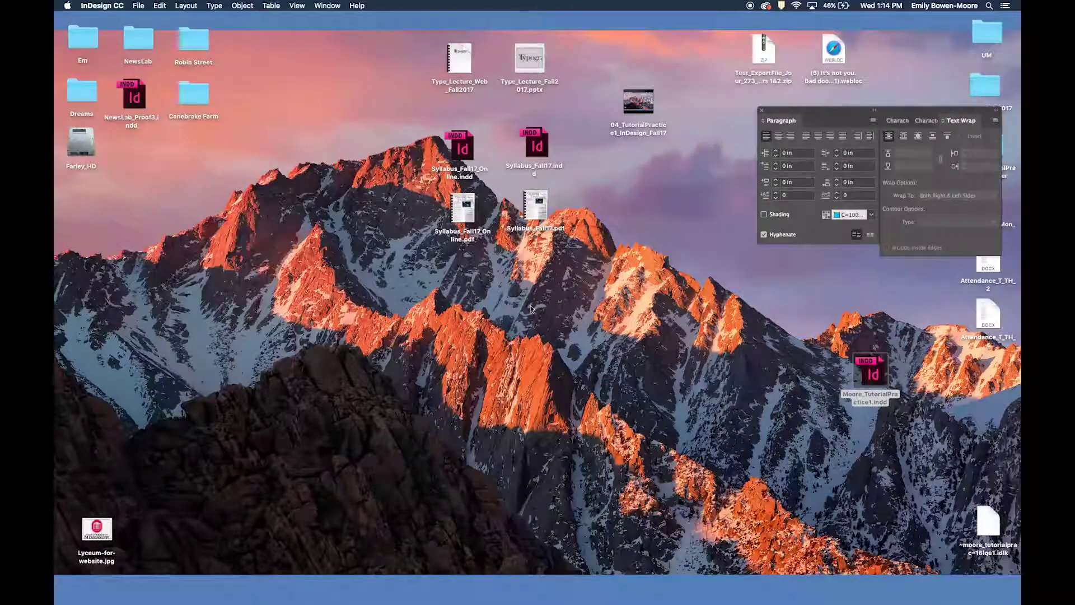
key("super+Tab")
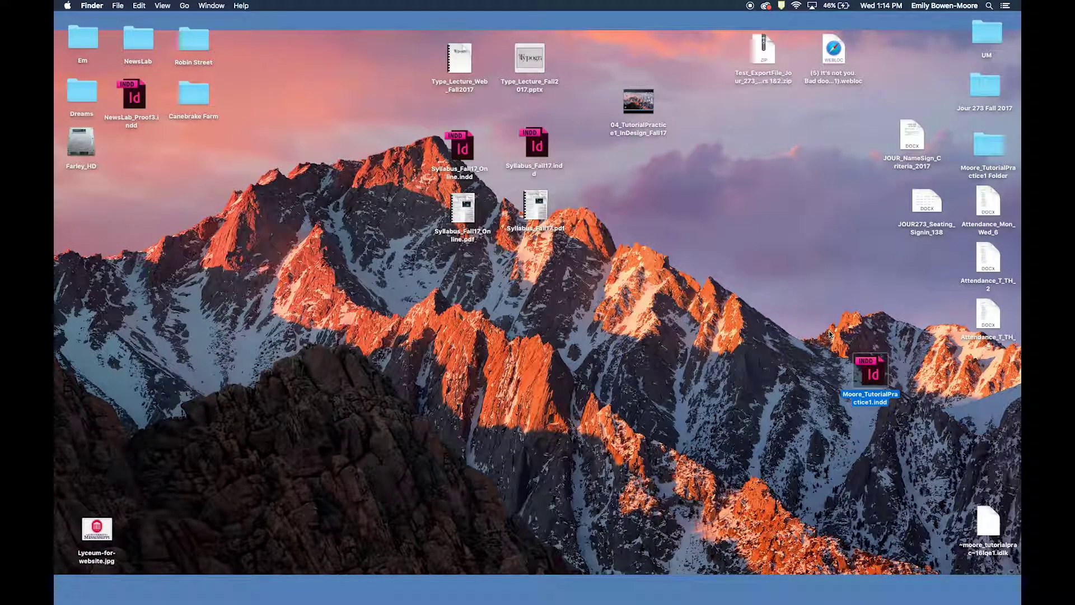
left_click_drag(989, 145, 685, 202)
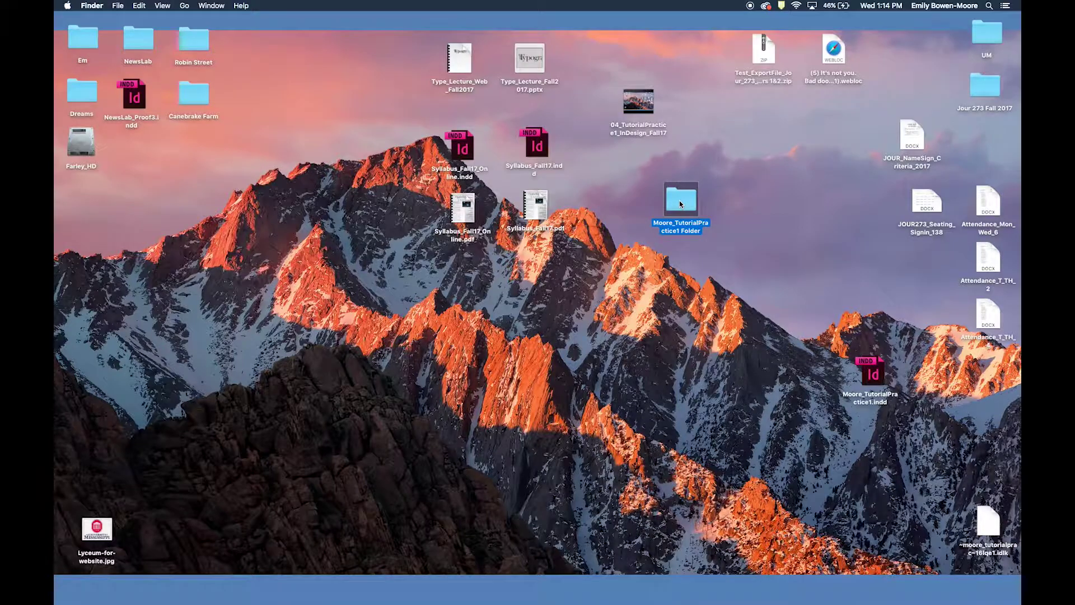
Step: Open the packaged folder, examine the contents of its Document fonts and Links subfolders, and close the window
double_click(680, 203)
left_click(446, 246)
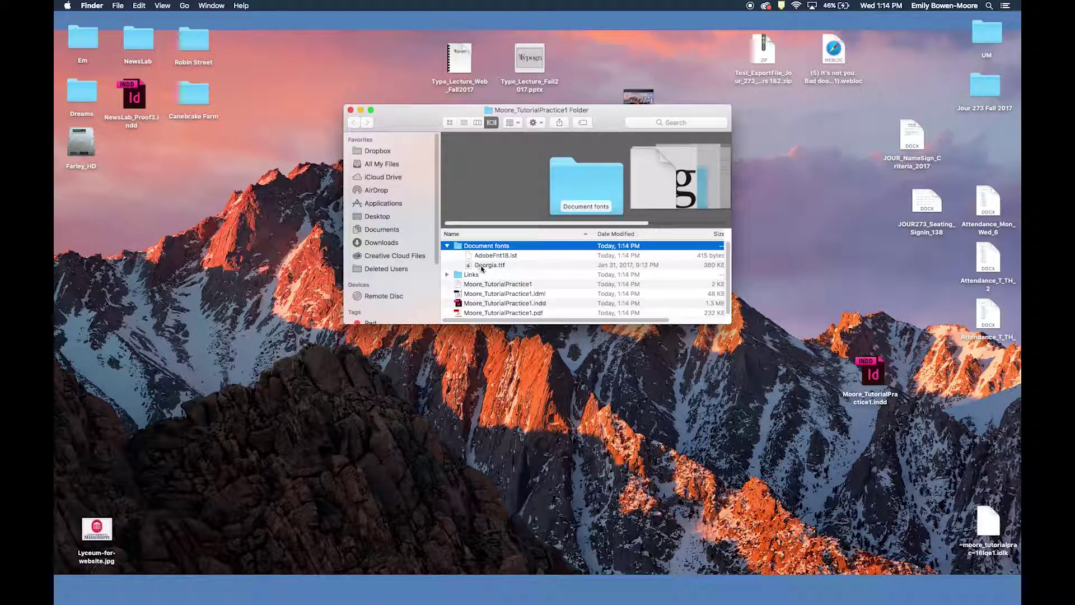
left_click(446, 246)
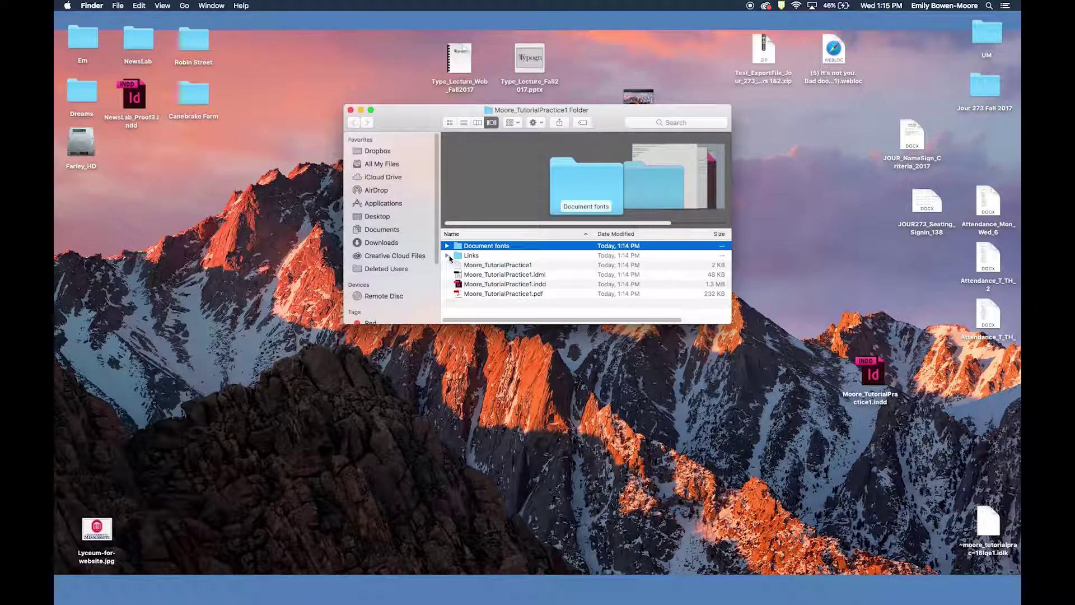
left_click(447, 255)
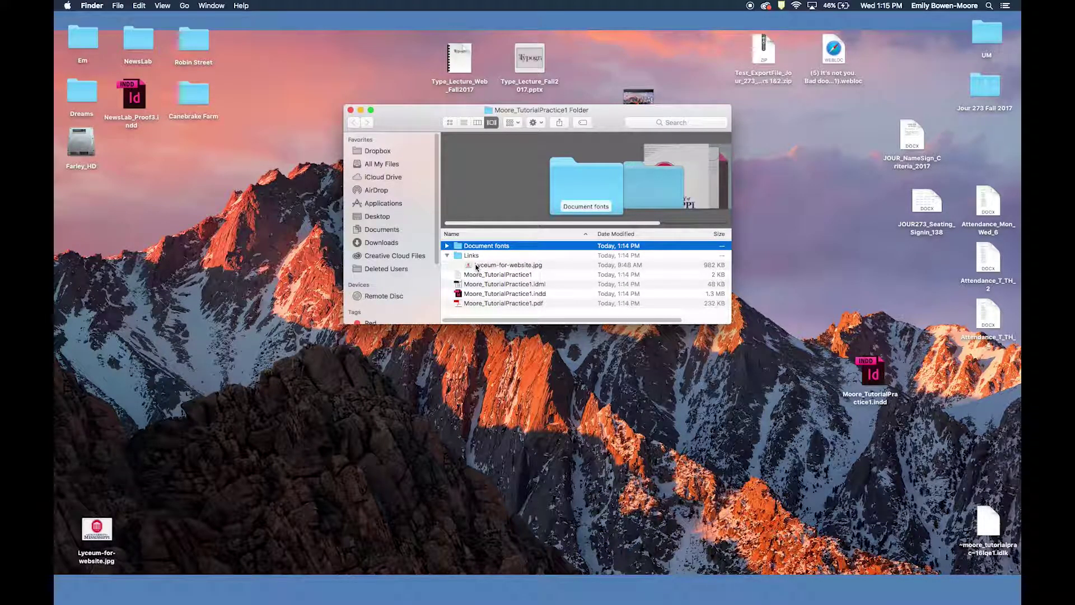
left_click(447, 255)
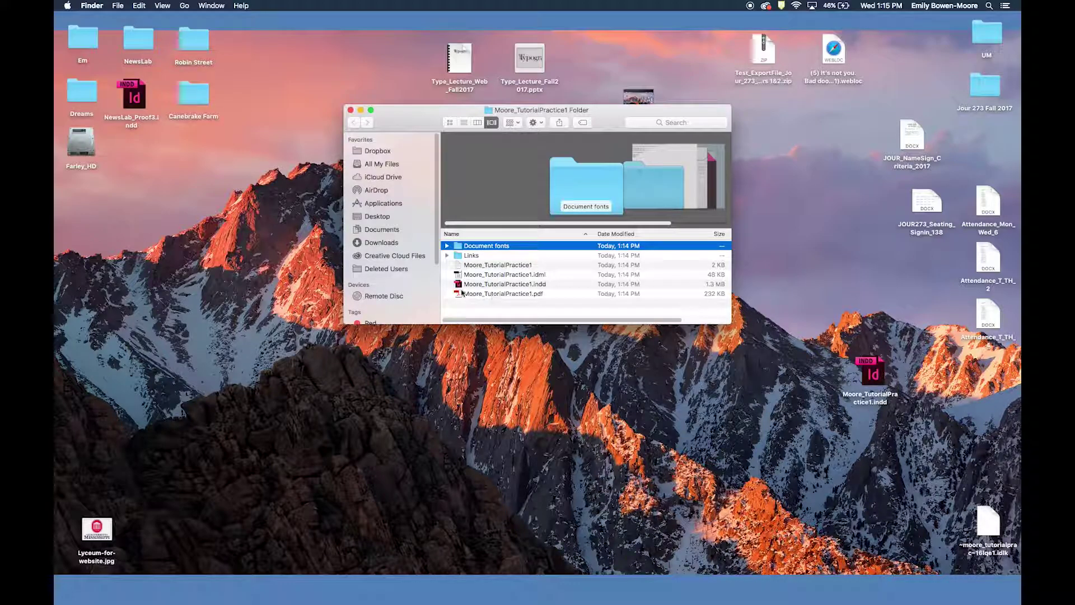
left_click(351, 110)
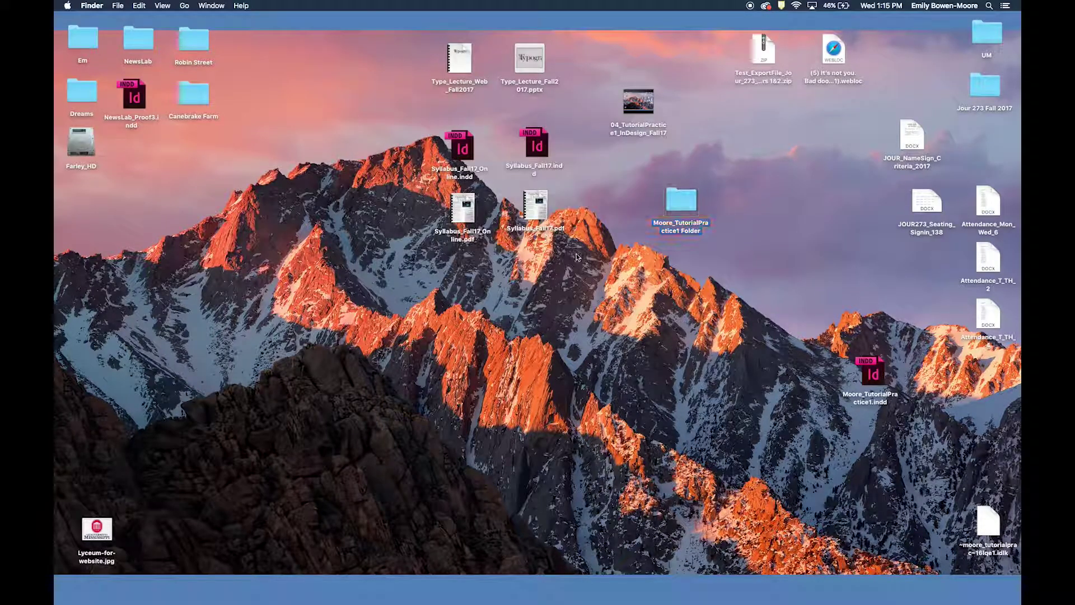
Step: Compress the packaged folder into a ZIP archive and place the archive directly below the folder on the desktop
left_click(682, 206)
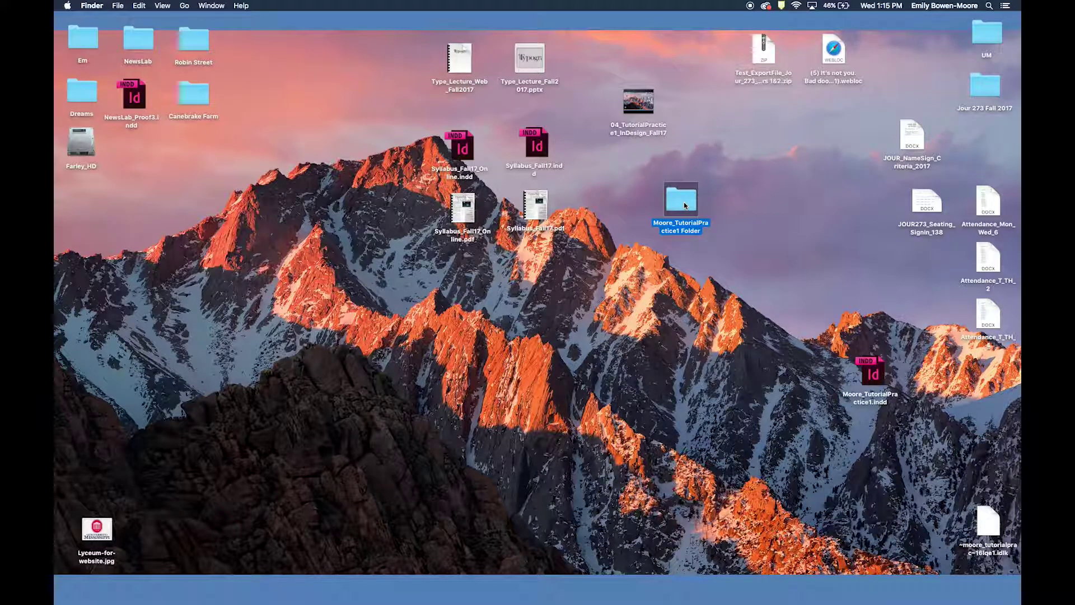
right_click(684, 205)
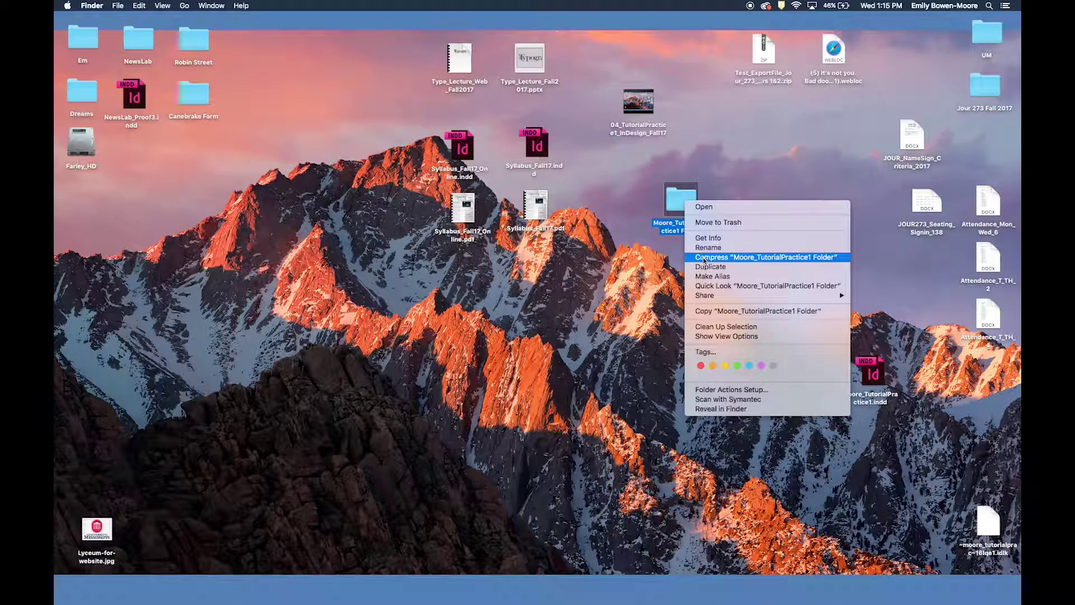
left_click(797, 258)
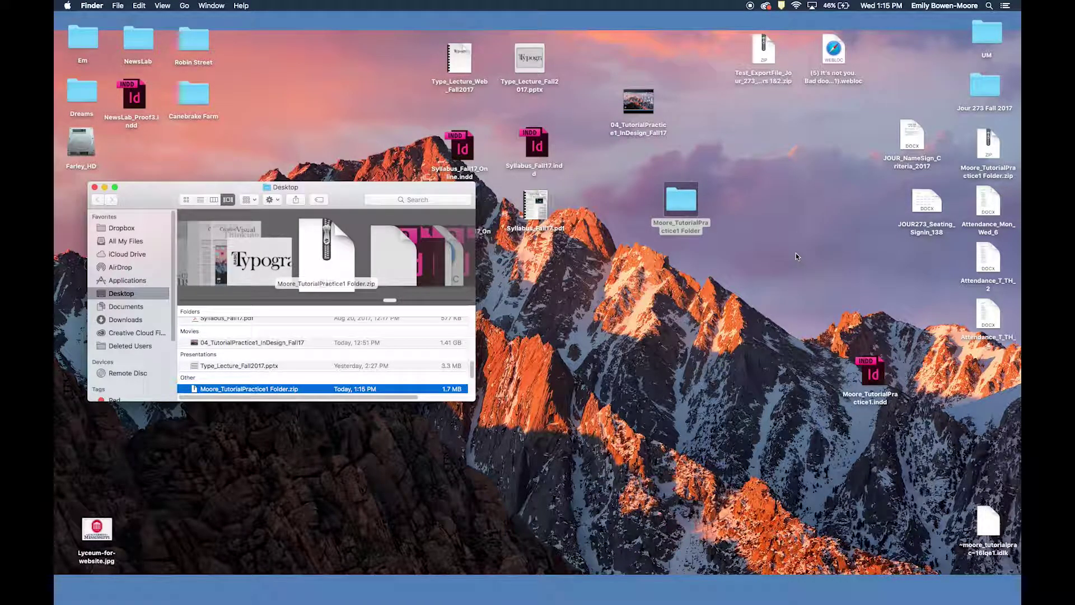
left_click(95, 187)
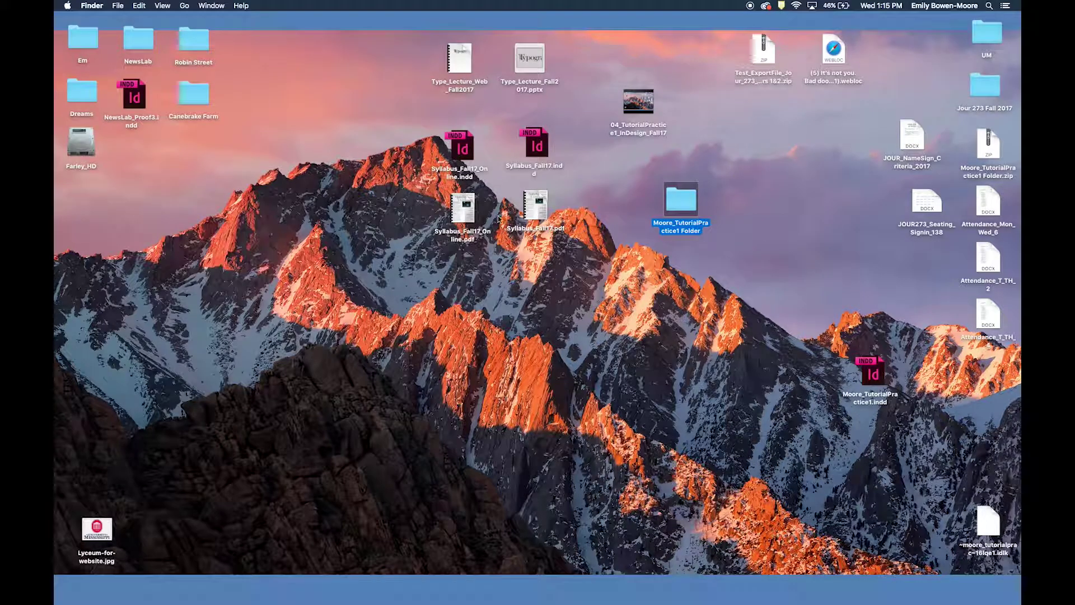
left_click_drag(985, 161, 699, 254)
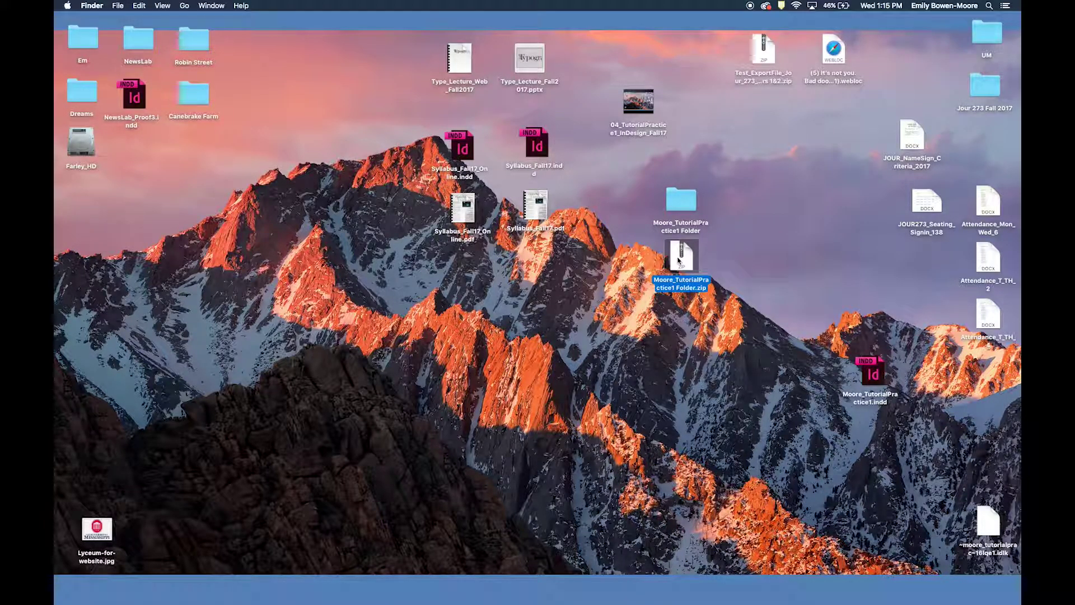
Step: Switch to Safari and go to the Box folder "Tutorial Practice 1: InDesign" inside JOUR 273 Fall 2017
left_click(138, 591)
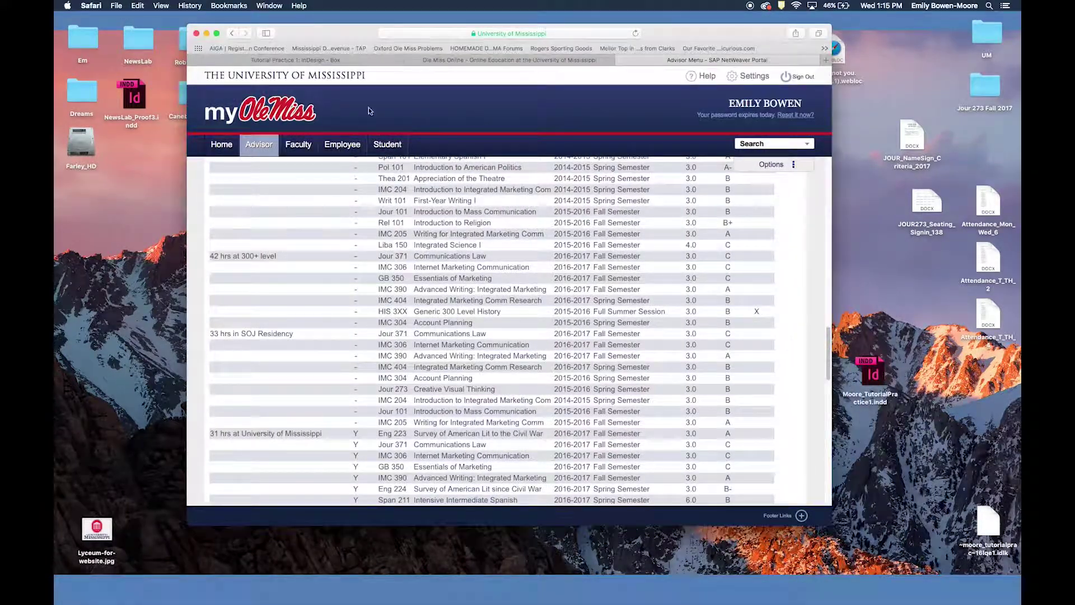
left_click(360, 61)
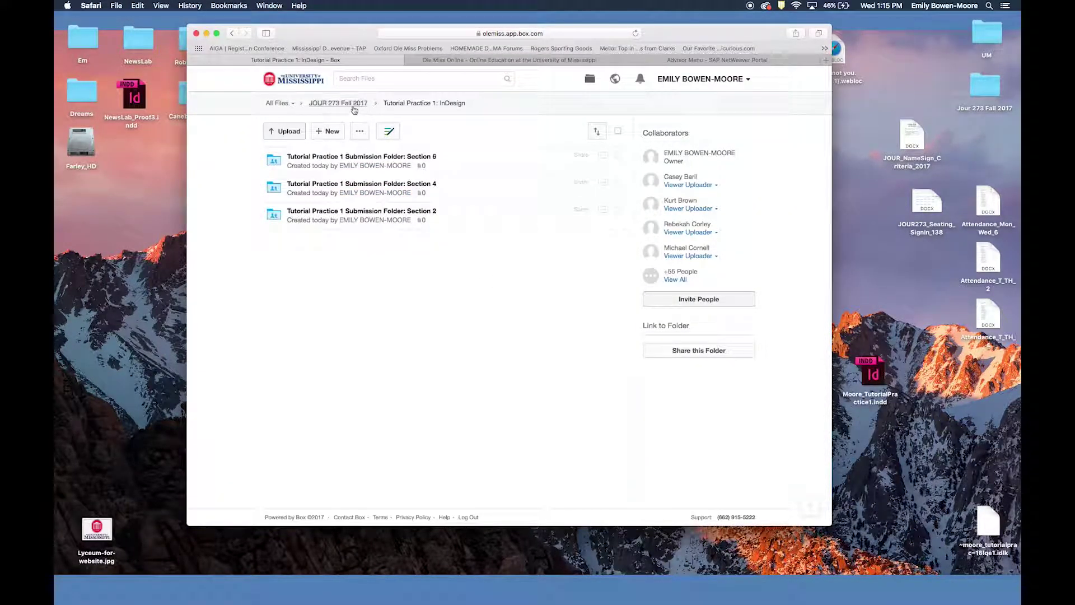
left_click(407, 106)
left_click(357, 103)
left_click(333, 159)
left_click(289, 132)
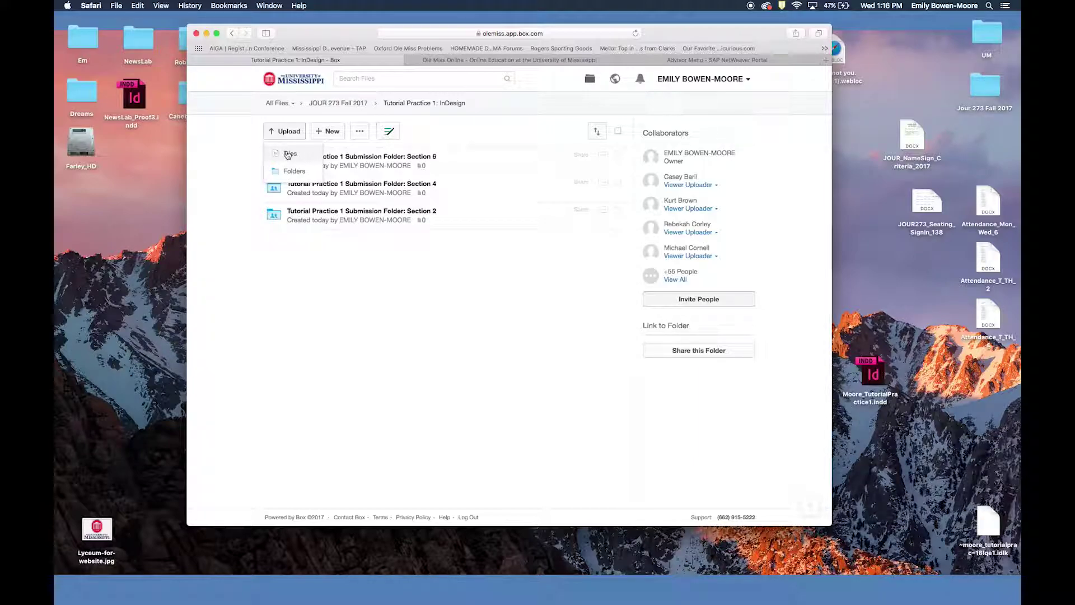
left_click(288, 154)
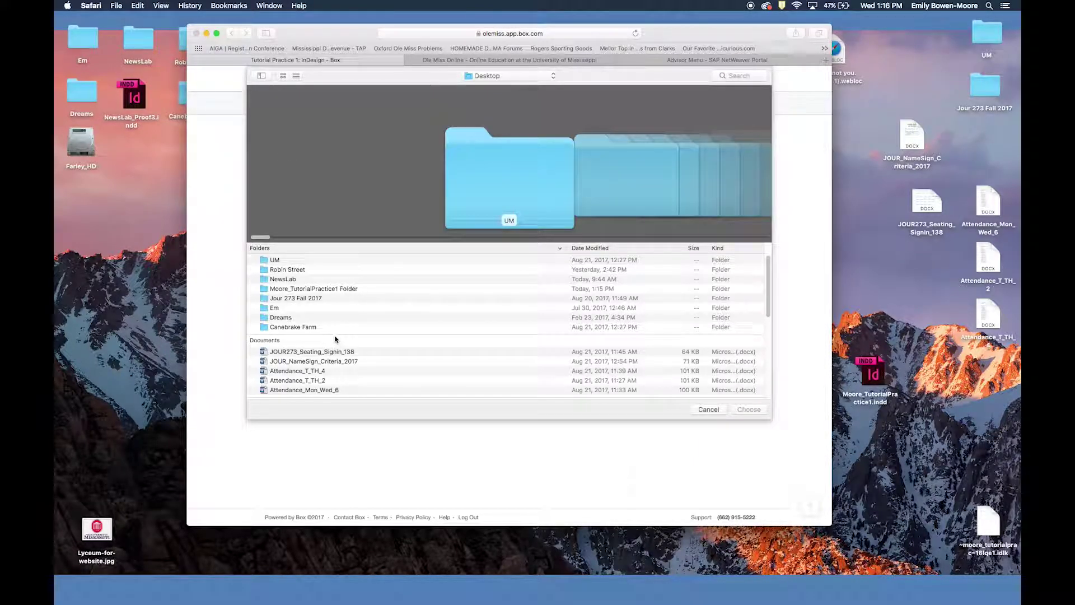
scroll(335, 339, "down", 5)
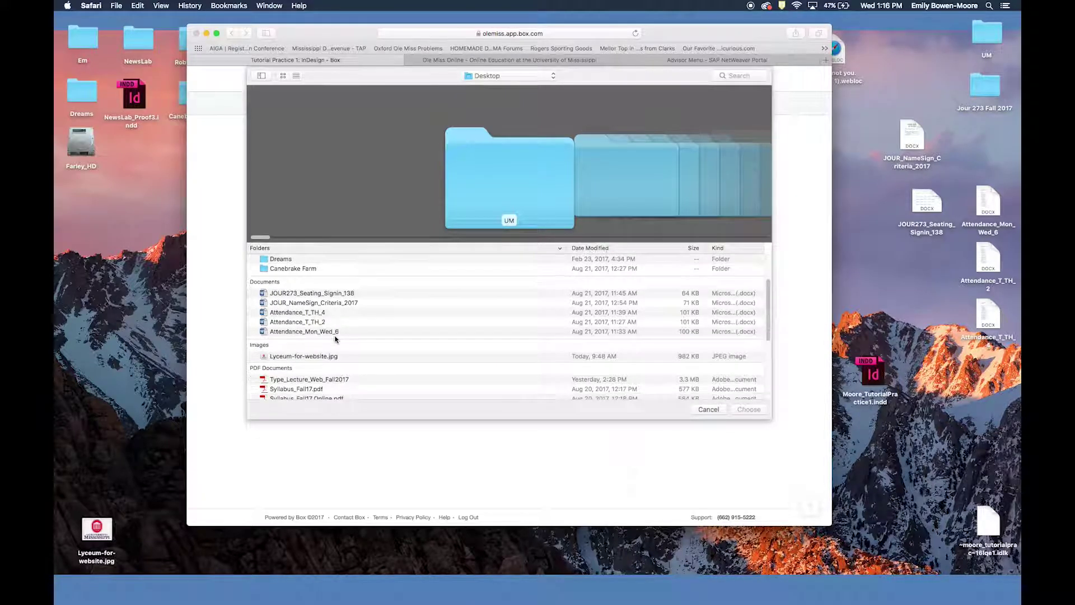
scroll(333, 338, "down", 3)
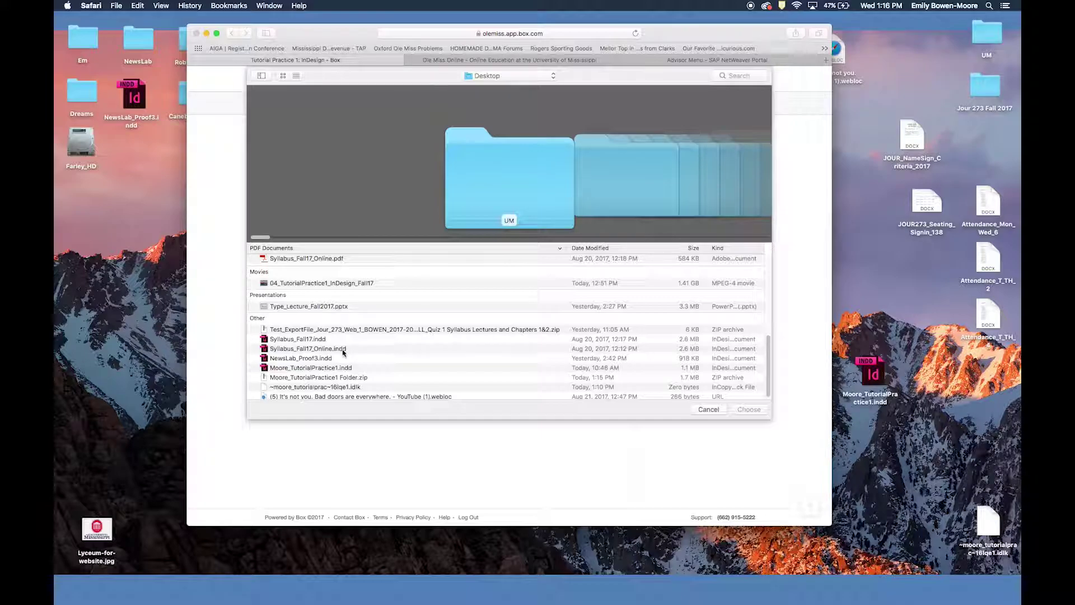
scroll(347, 358, "down", 1)
left_click(341, 376)
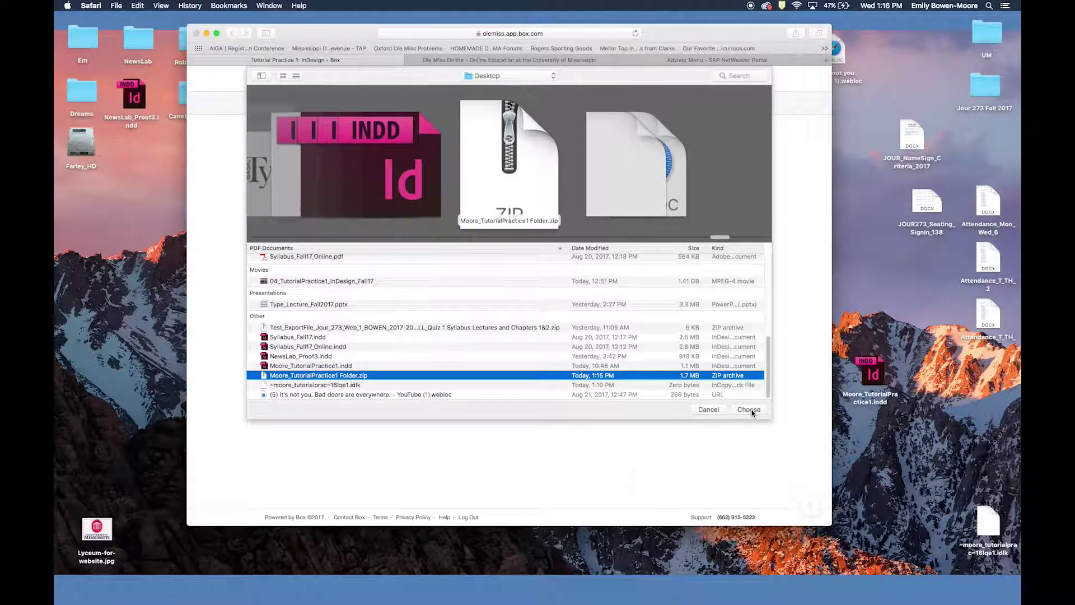
left_click(709, 410)
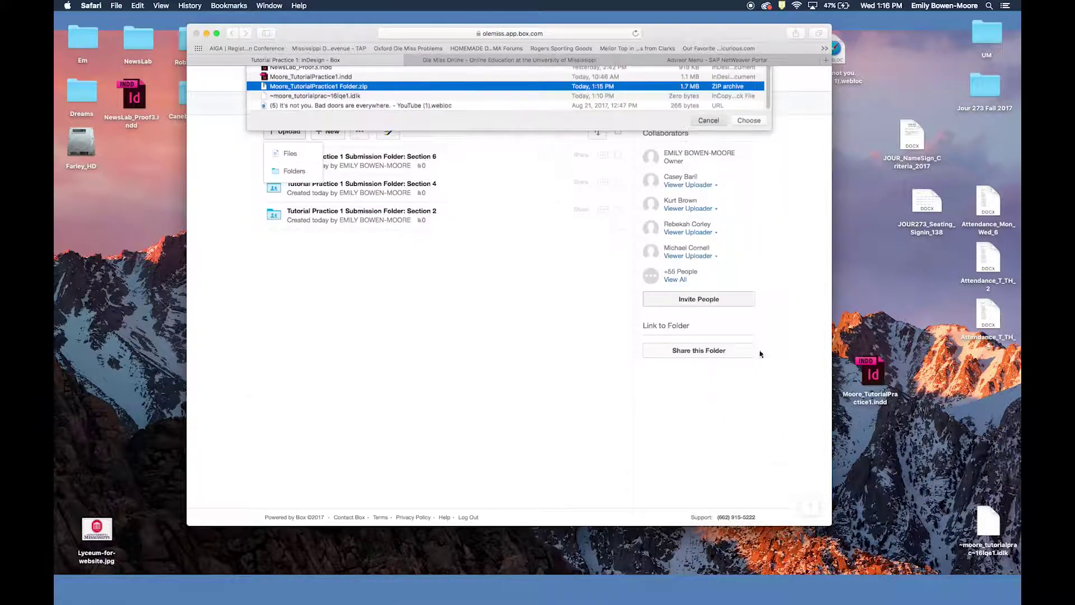
Step: Move and narrow the browser window to expose the ZIP archive, and upload it to "Tutorial Practice 1 Submission Folder: Section 2"
left_click_drag(756, 33, 651, 26)
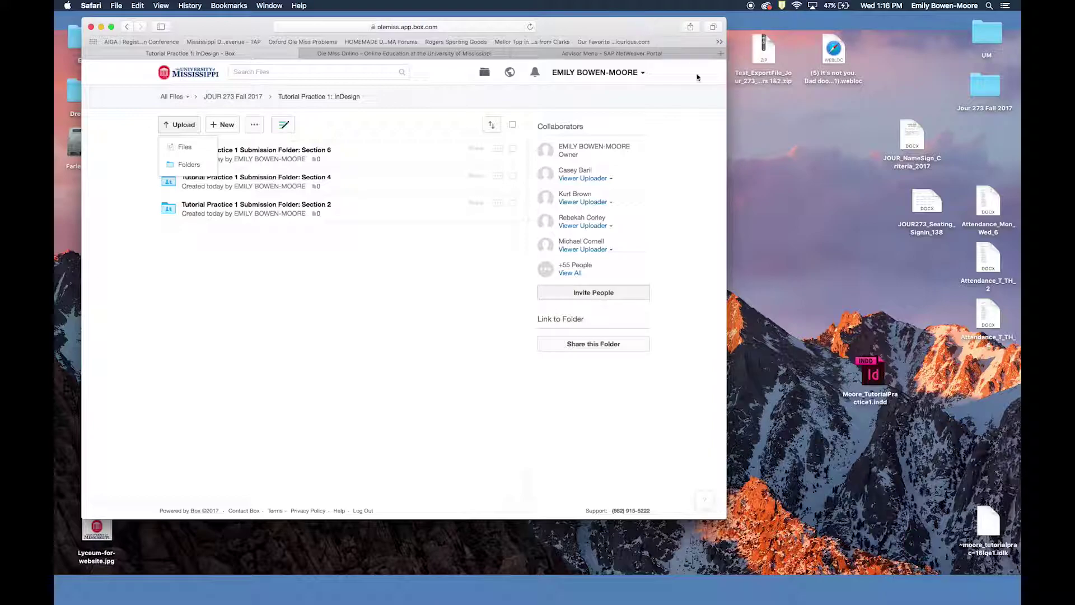
left_click_drag(728, 119, 610, 119)
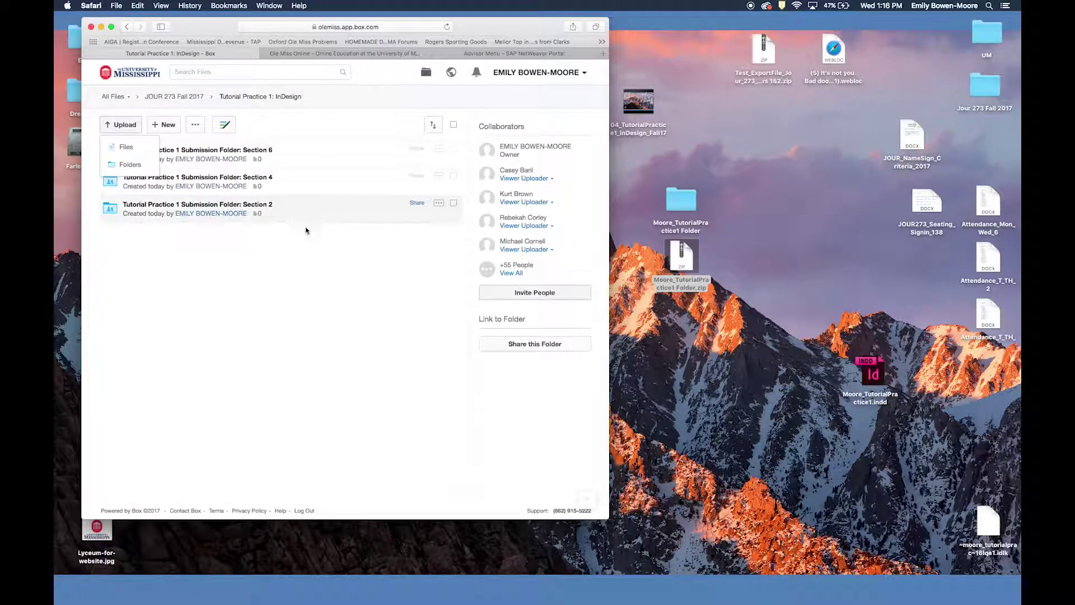
left_click(269, 239)
left_click_drag(681, 257, 236, 212)
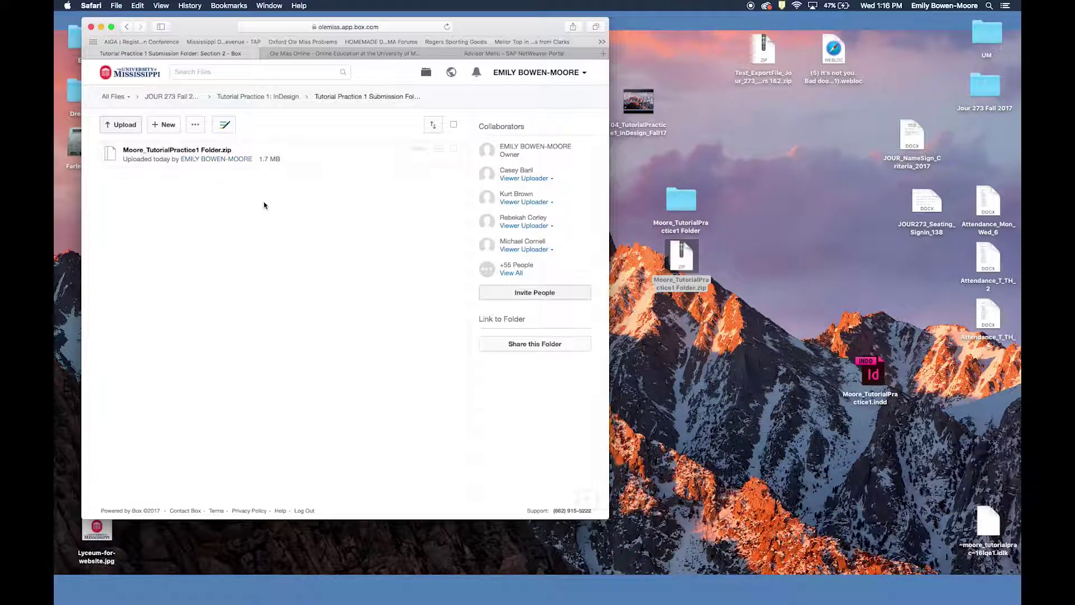
Step: Return to the "Tutorial Practice 1: InDesign" folder and minimize the browser window
left_click(263, 97)
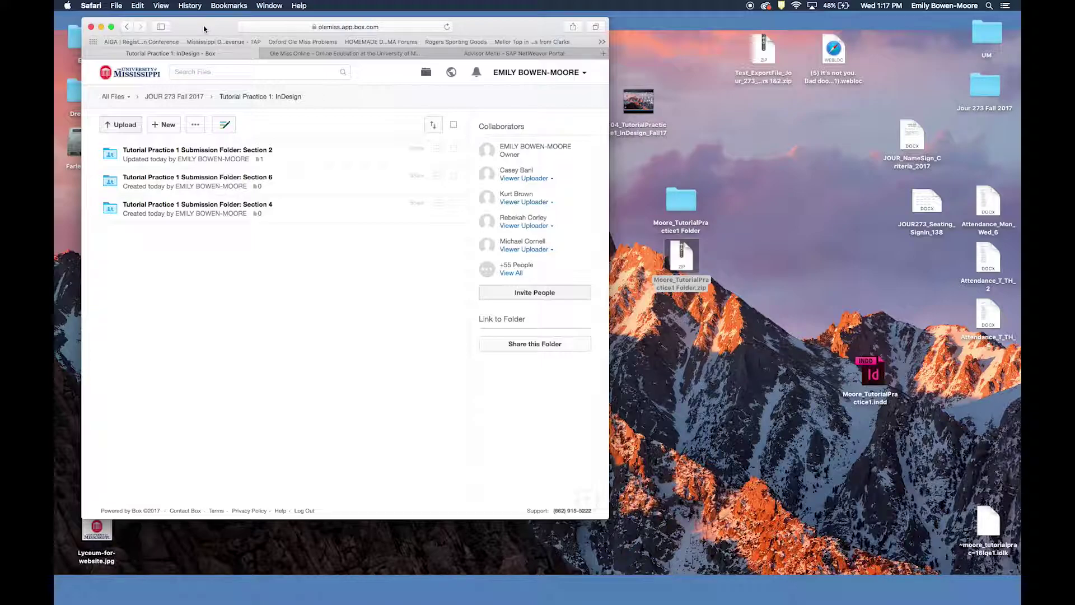
left_click(102, 27)
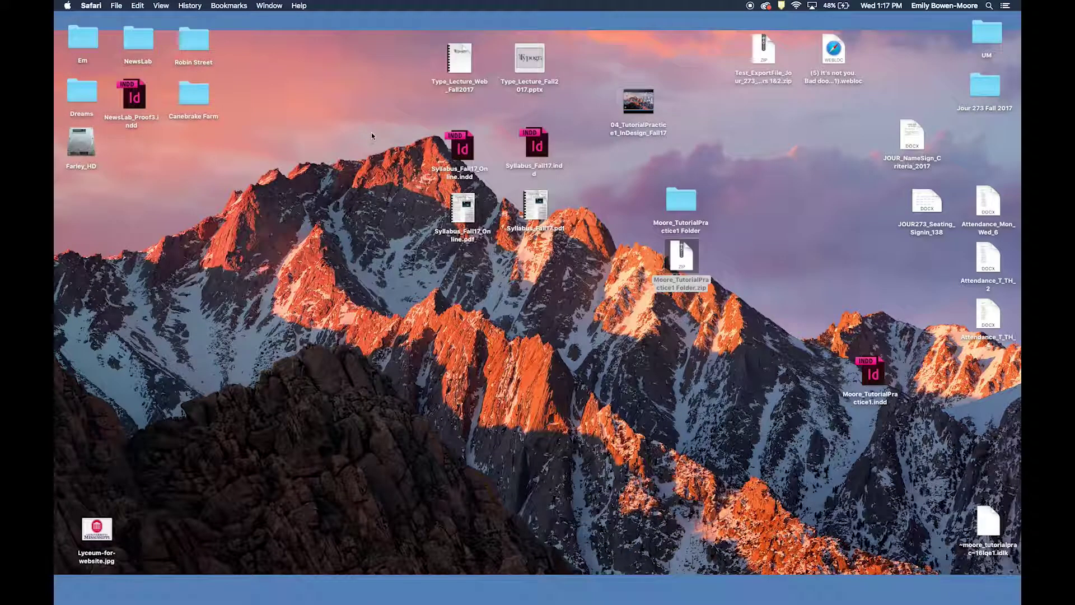